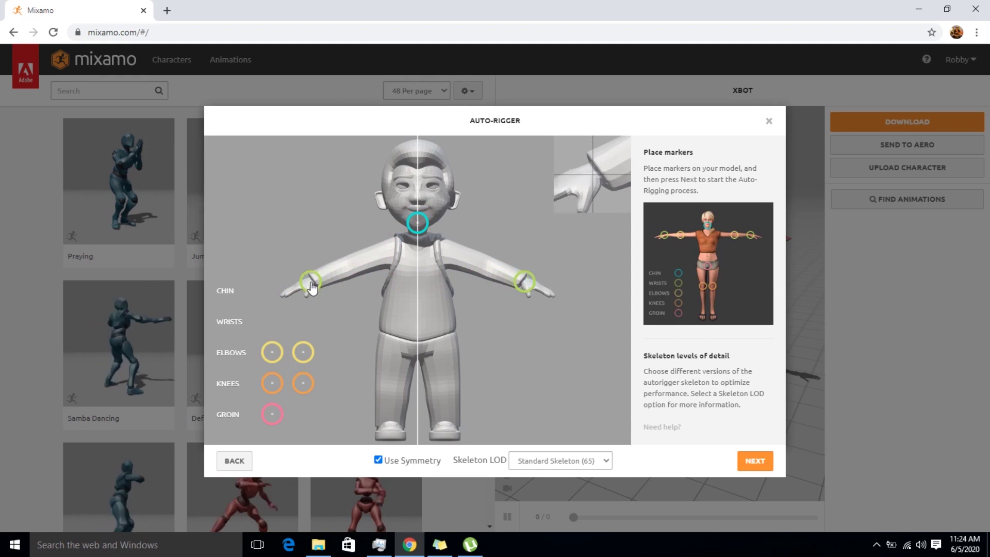
Place the elbow and knee markers on the cartoon character for Mixamo auto-rigging
{"action": "left_click_drag", "start_coordinate": [271, 352], "coordinate": [348, 259]}
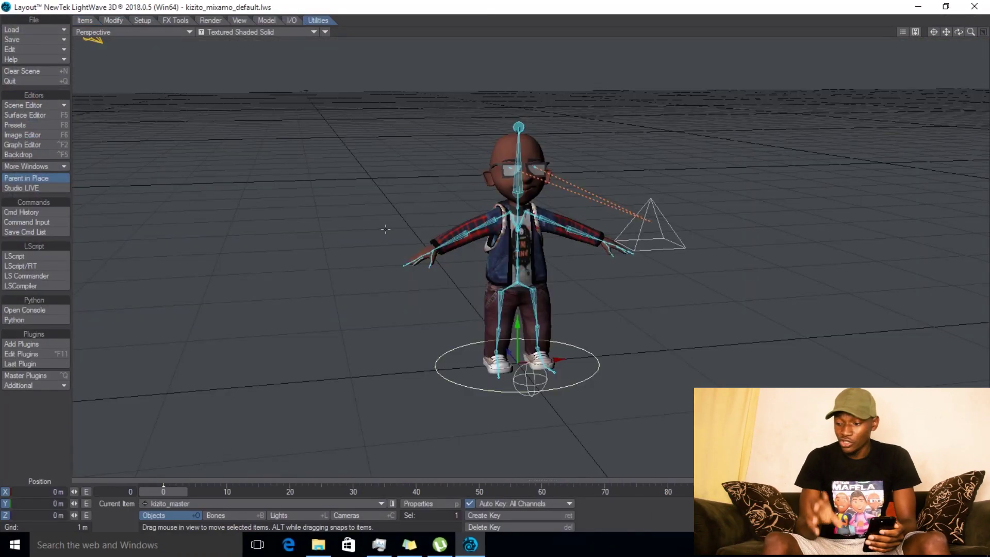
Launch IKB Motion Loader v3 from Master Plugins and position its window near the character
{"action": "left_click", "coordinate": [43, 376]}
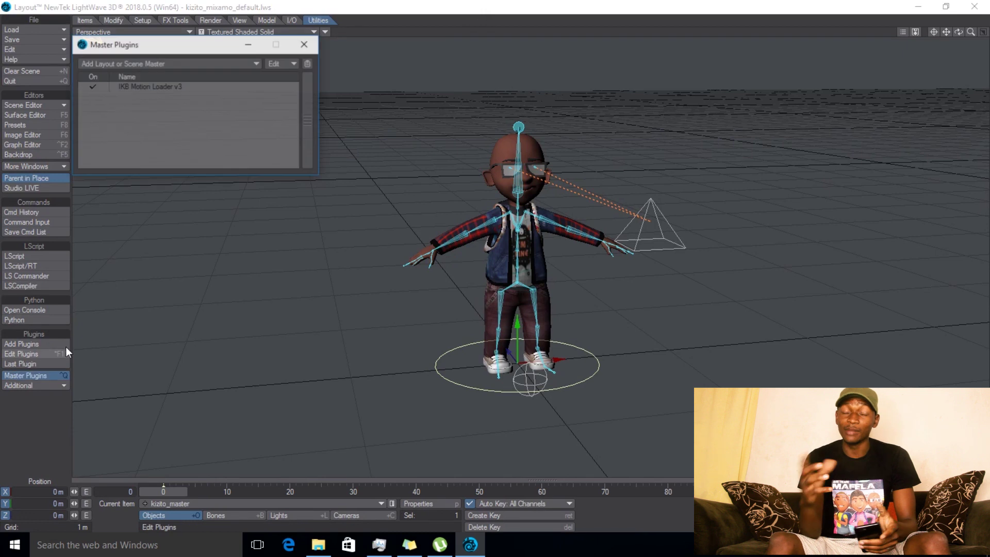
{"action": "double_click", "coordinate": [154, 91]}
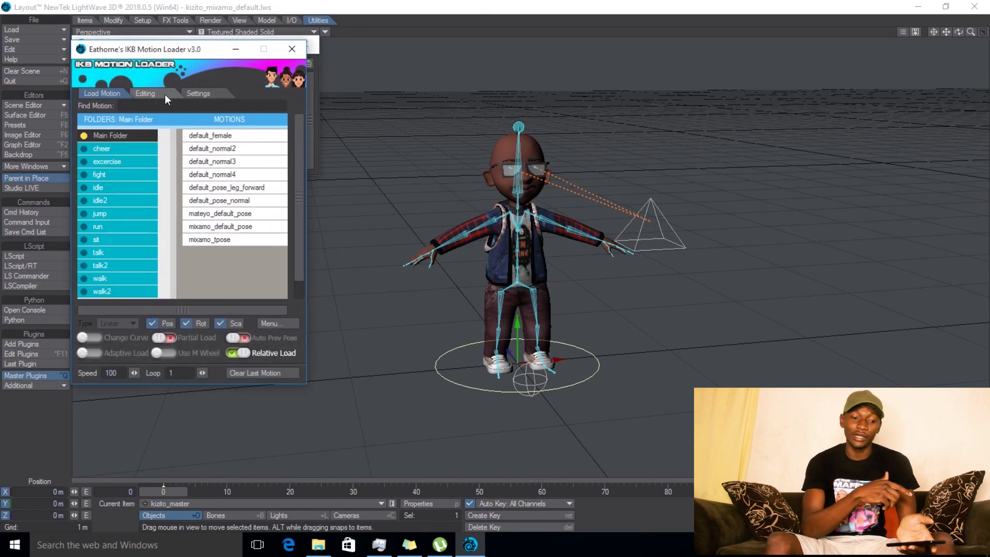
{"action": "left_click_drag", "start_coordinate": [216, 50], "coordinate": [218, 104]}
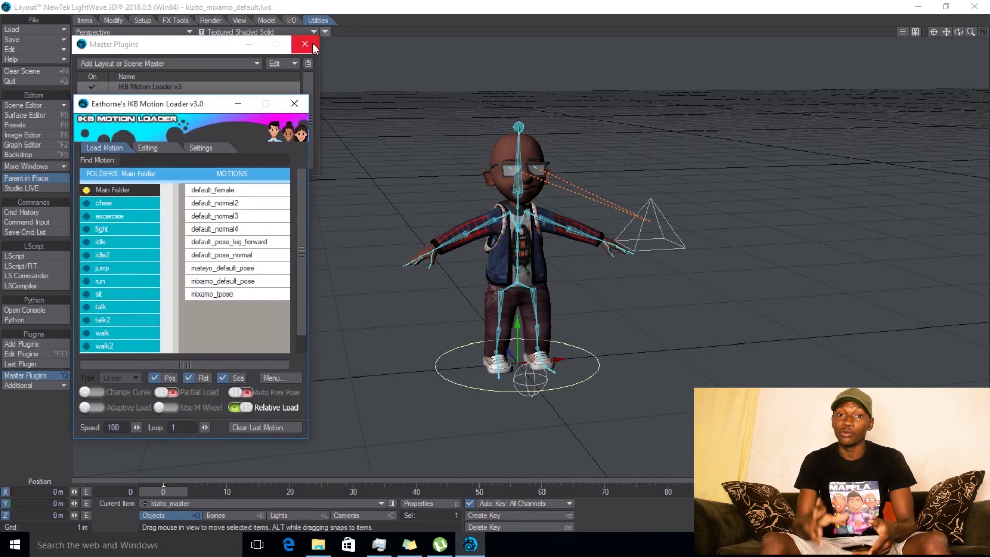
{"action": "left_click", "coordinate": [310, 42]}
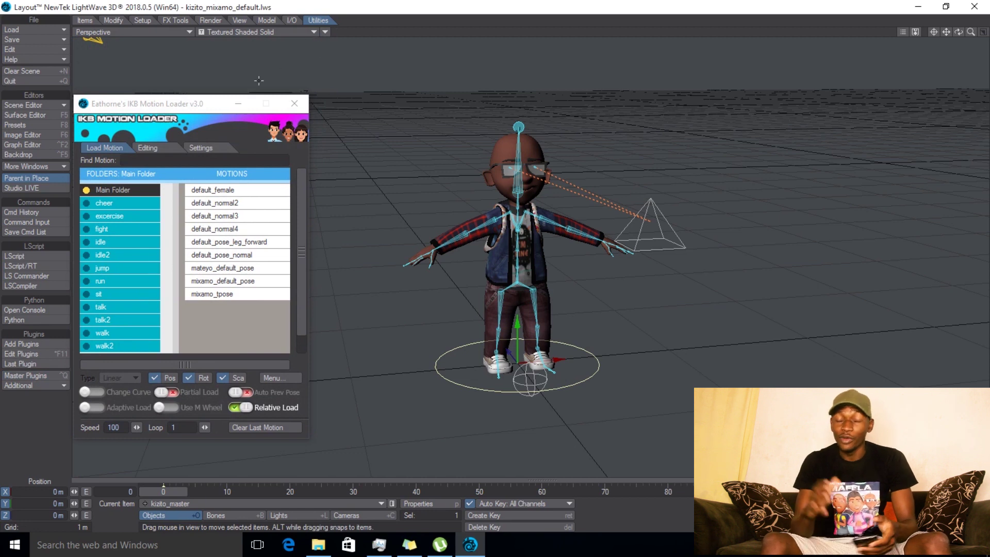
{"action": "left_click_drag", "start_coordinate": [205, 108], "coordinate": [296, 64]}
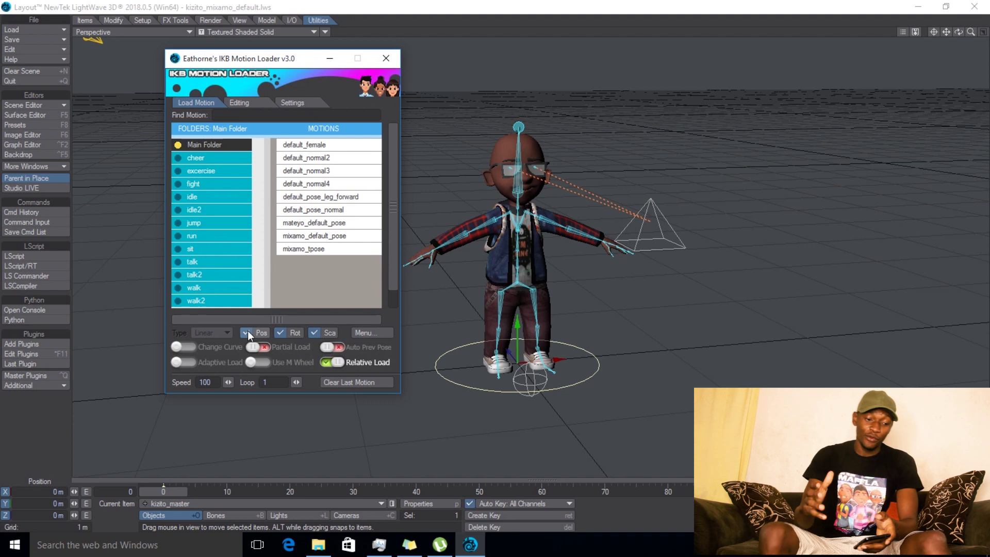
Select the character object kizito3 and show the talk2 folder's motions in the loader
{"action": "left_click", "coordinate": [533, 246]}
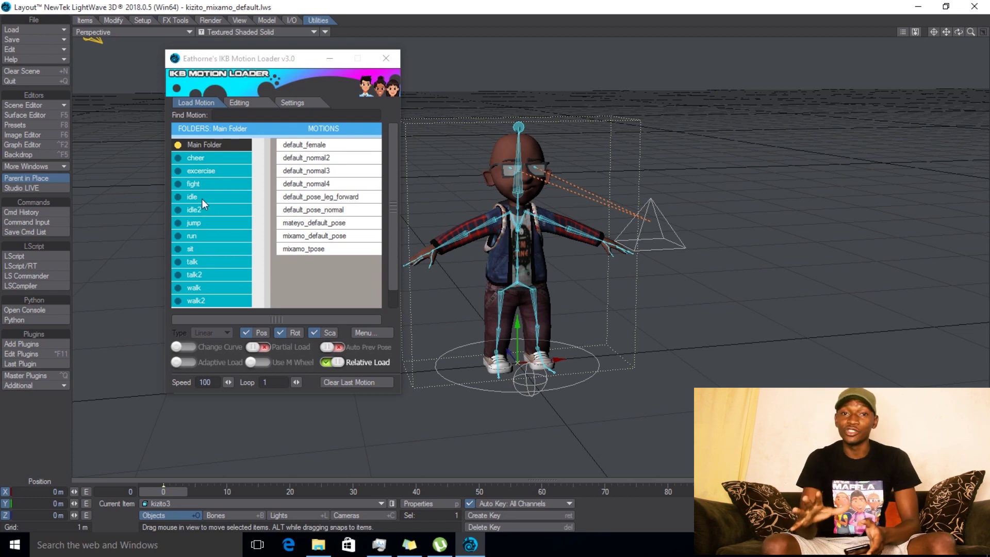
{"action": "left_click", "coordinate": [200, 272]}
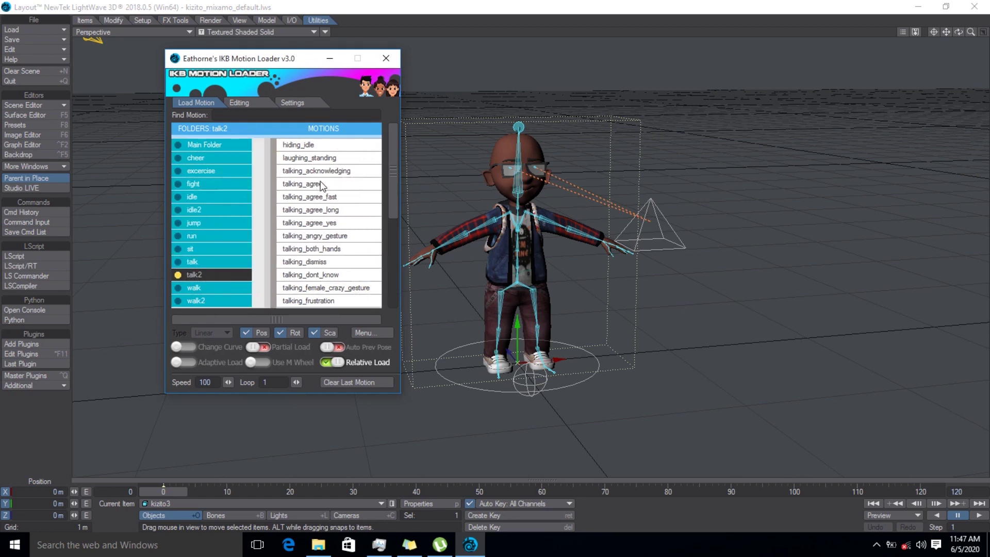
{"action": "left_click_drag", "start_coordinate": [321, 68], "coordinate": [240, 56]}
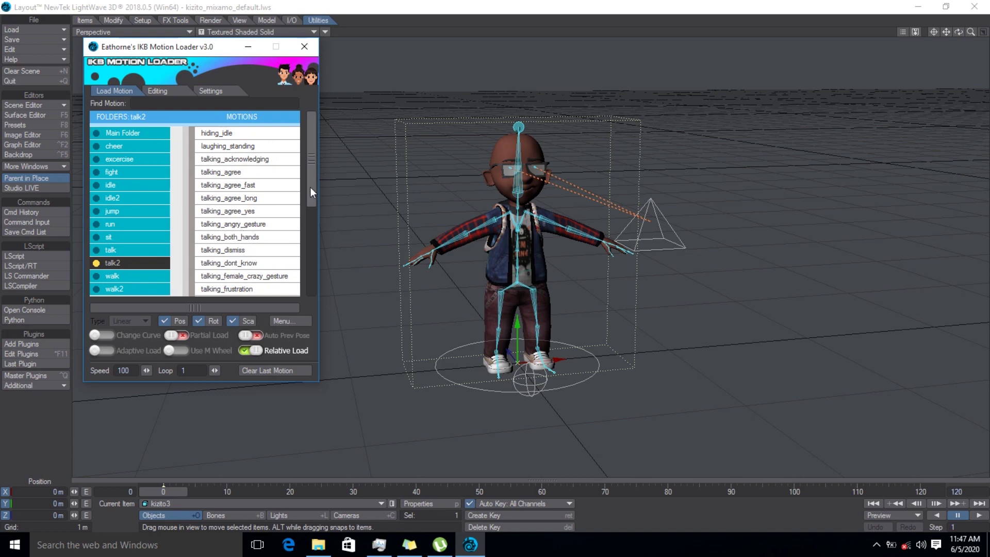
{"action": "left_click_drag", "start_coordinate": [310, 186], "coordinate": [305, 282]}
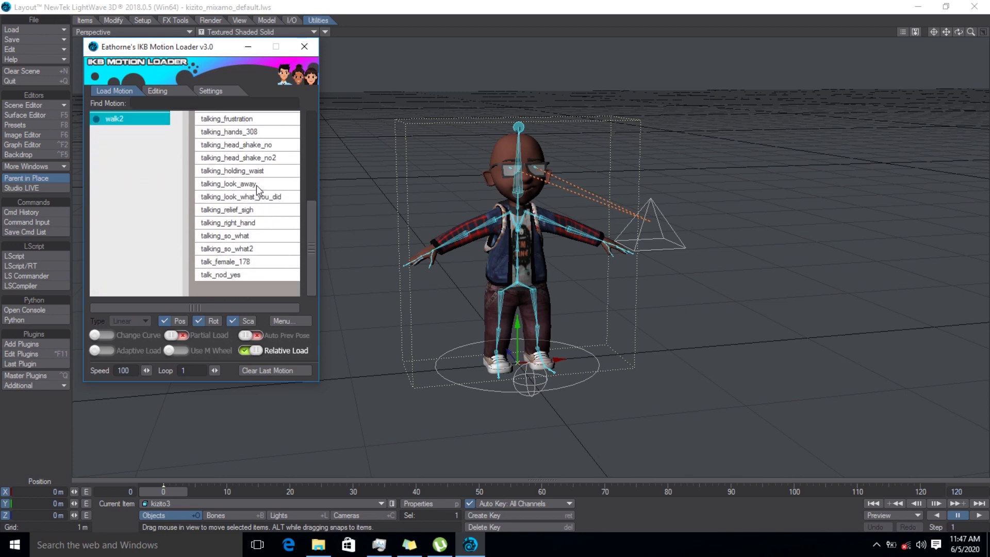
Load and play talking_hands_308, then hide skeleton bones in the viewport
{"action": "left_click", "coordinate": [248, 134]}
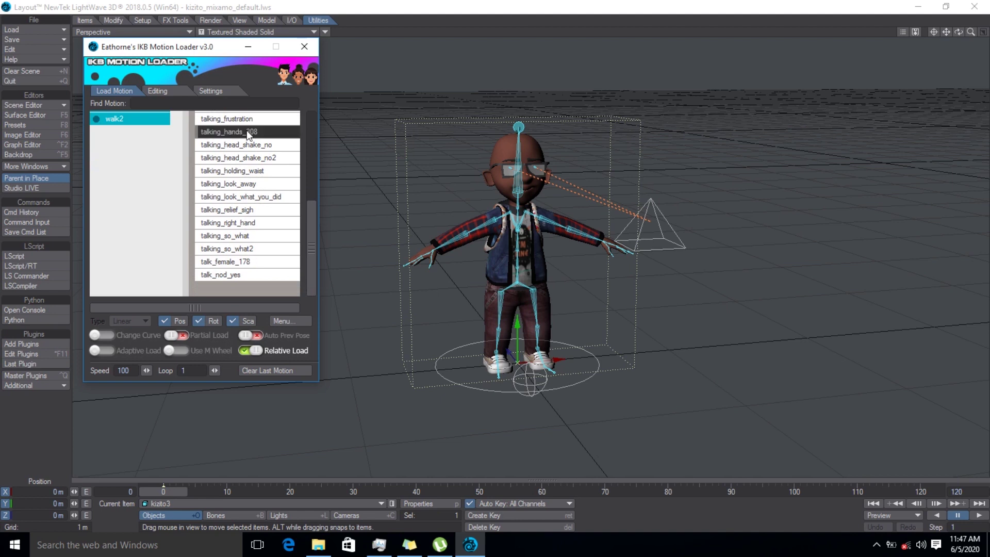
{"action": "left_click", "coordinate": [168, 493]}
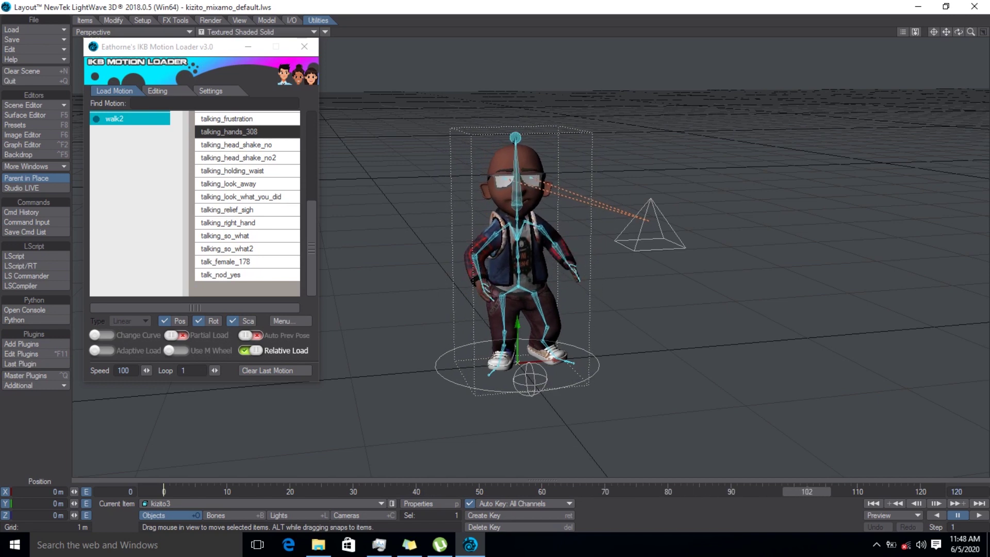
{"action": "left_click", "coordinate": [325, 32]}
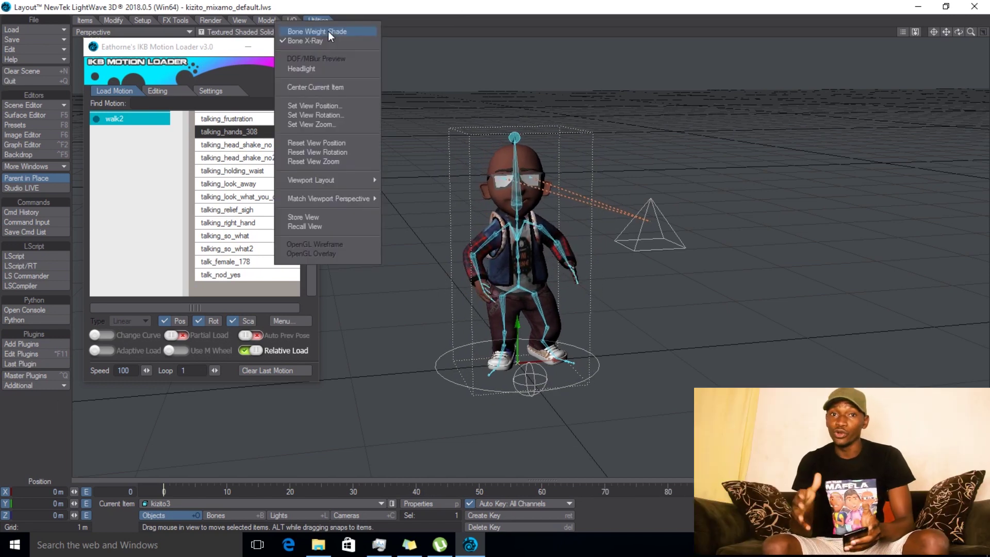
{"action": "left_click", "coordinate": [333, 39]}
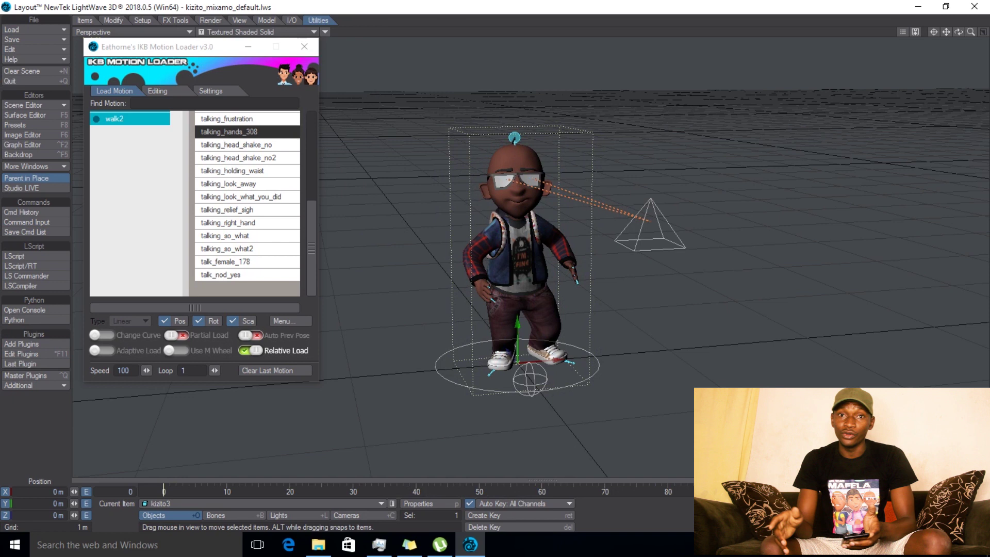
Try talking_so_what and talking_look_away, then settle on idle_normal3_250
{"action": "left_click", "coordinate": [225, 236]}
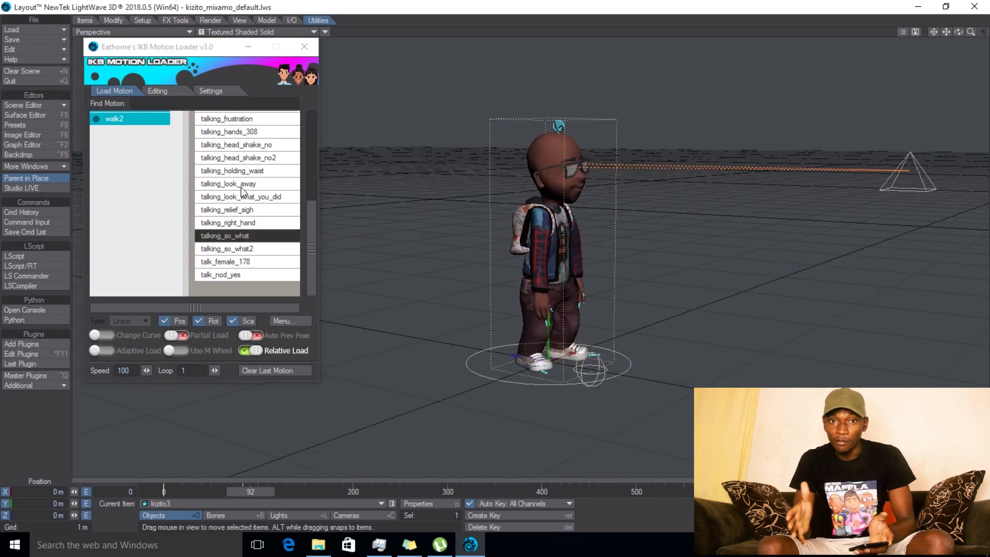
{"action": "left_click", "coordinate": [241, 186]}
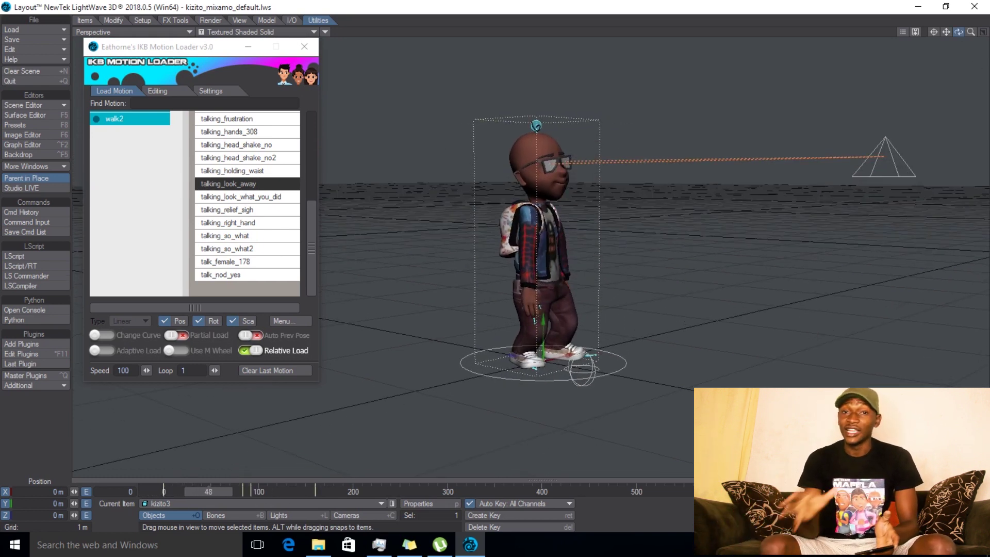
{"action": "left_click_drag", "start_coordinate": [959, 33], "coordinate": [959, 34]}
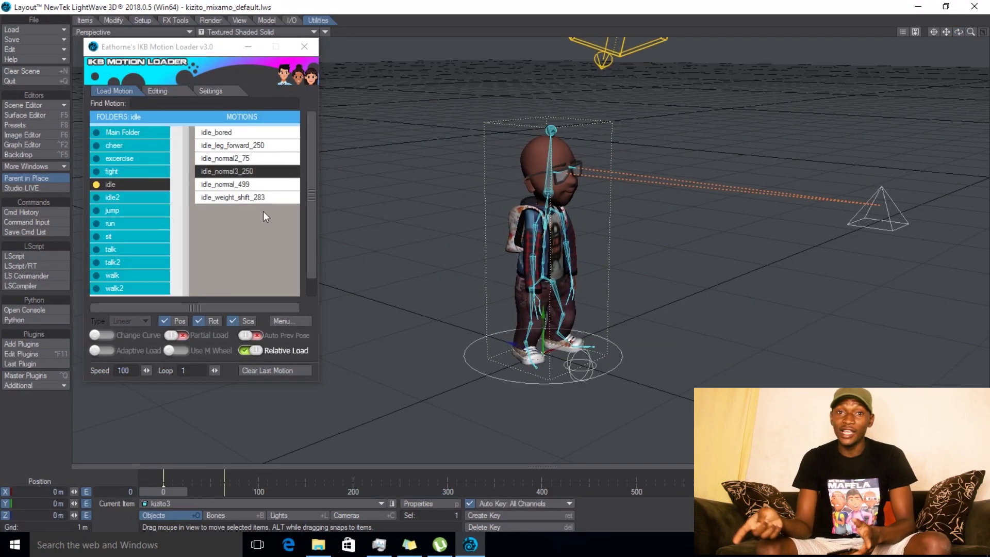
{"action": "left_click", "coordinate": [246, 173]}
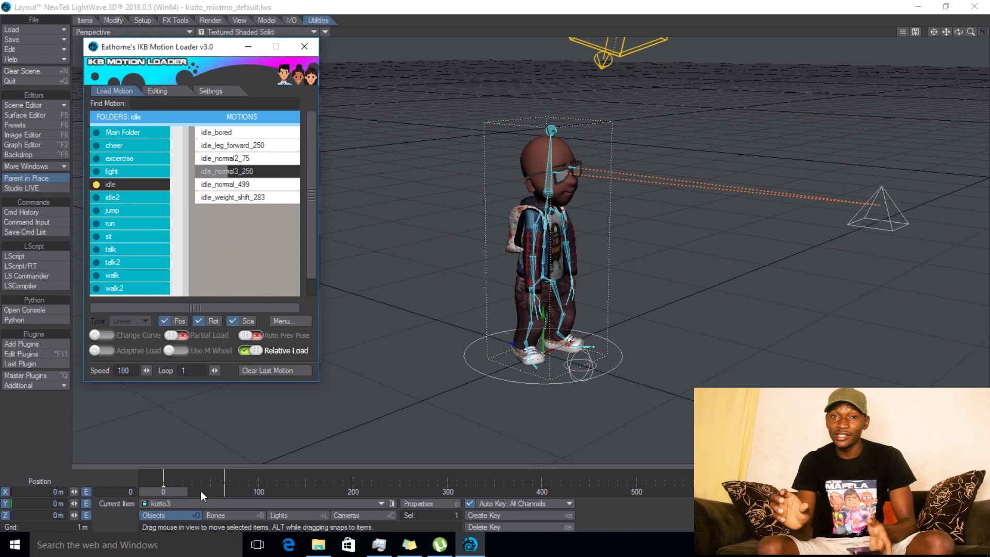
Partially load talking_so_what from talk2, then check it from frame 51 onward
{"action": "mouse_move", "coordinate": [166, 491]}
{"action": "left_mouse_down"}
{"action": "mouse_move", "coordinate": [284, 491]}
{"action": "mouse_move", "coordinate": [164, 490]}
{"action": "left_mouse_up"}
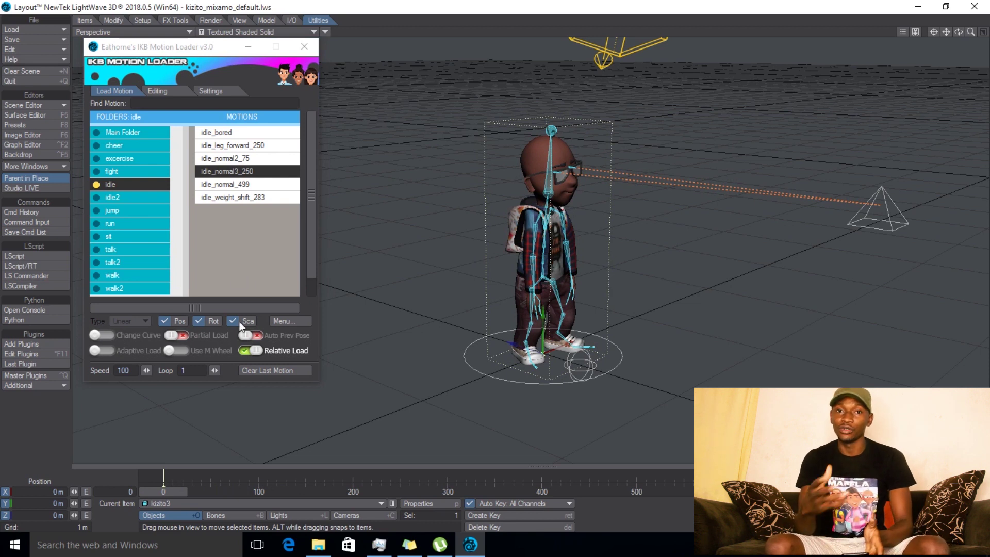
{"action": "left_click", "coordinate": [177, 335]}
{"action": "left_click", "coordinate": [216, 515]}
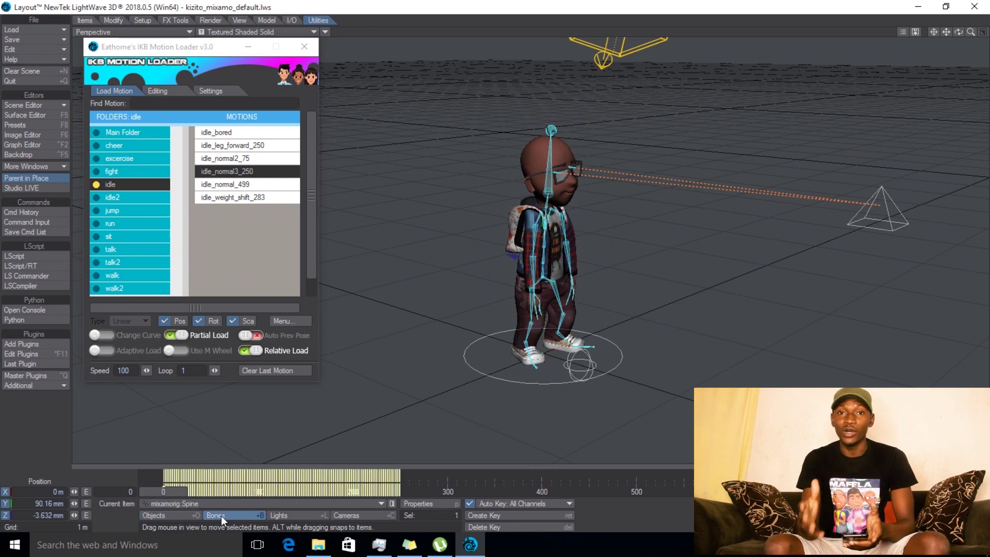
{"action": "left_click", "coordinate": [136, 265]}
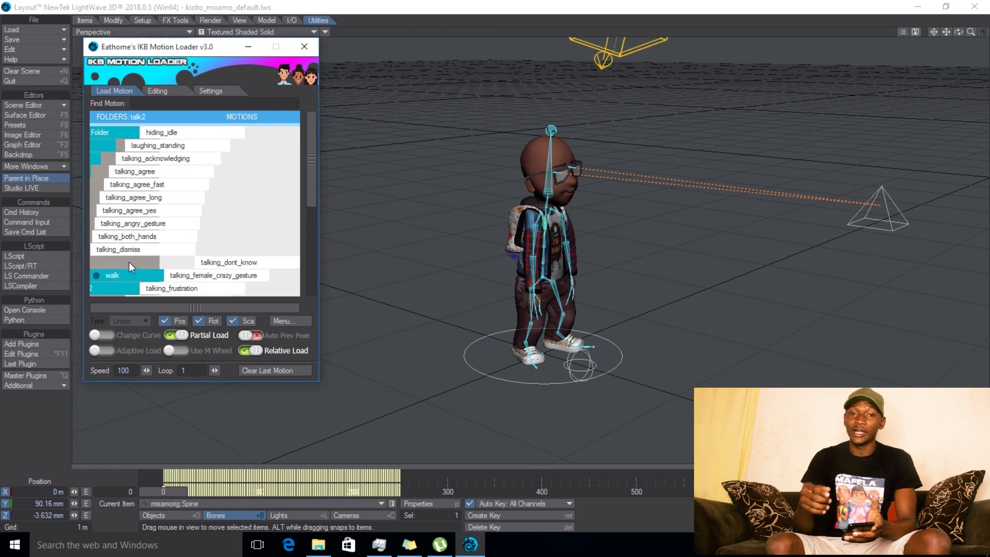
{"action": "left_click", "coordinate": [212, 493]}
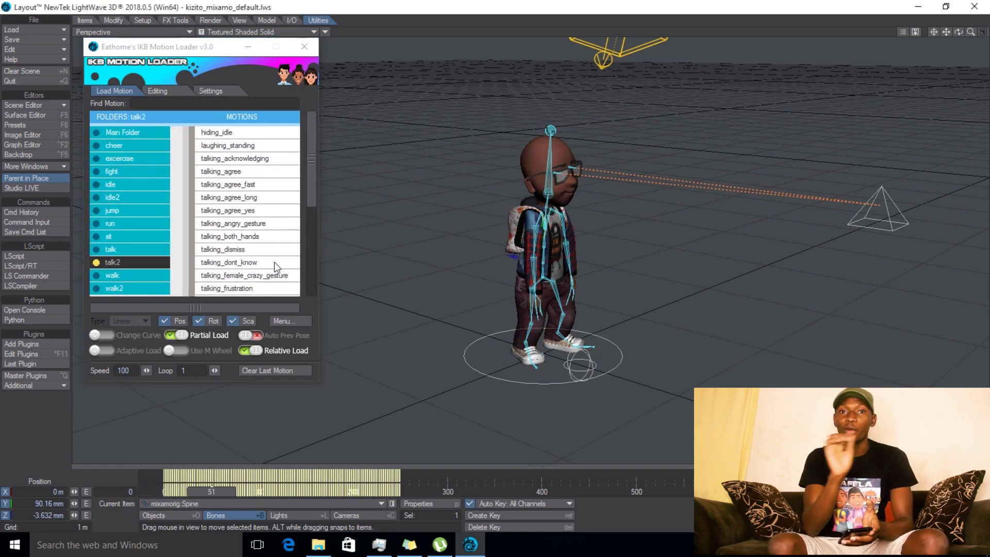
{"action": "left_click_drag", "start_coordinate": [307, 199], "coordinate": [309, 287]}
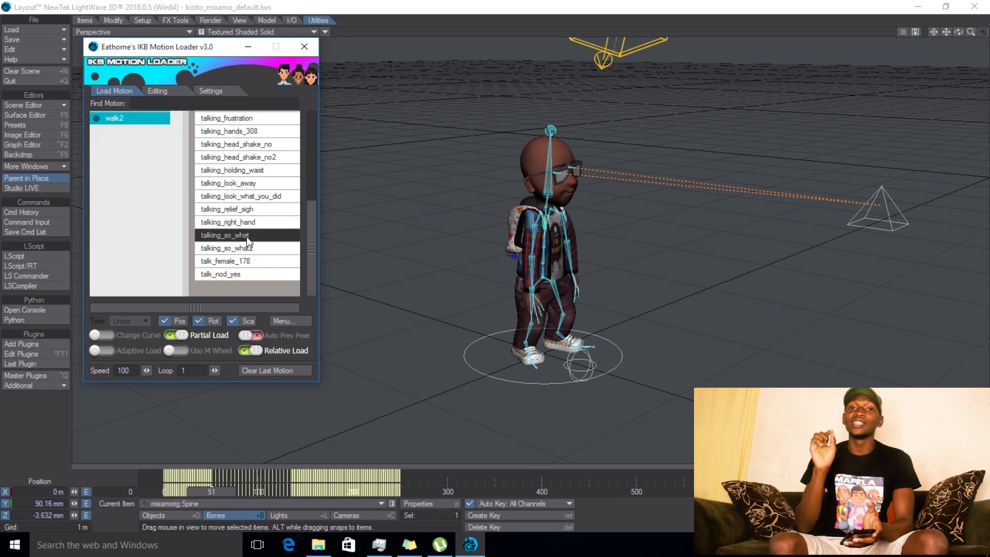
{"action": "left_click_drag", "start_coordinate": [206, 494], "coordinate": [299, 494]}
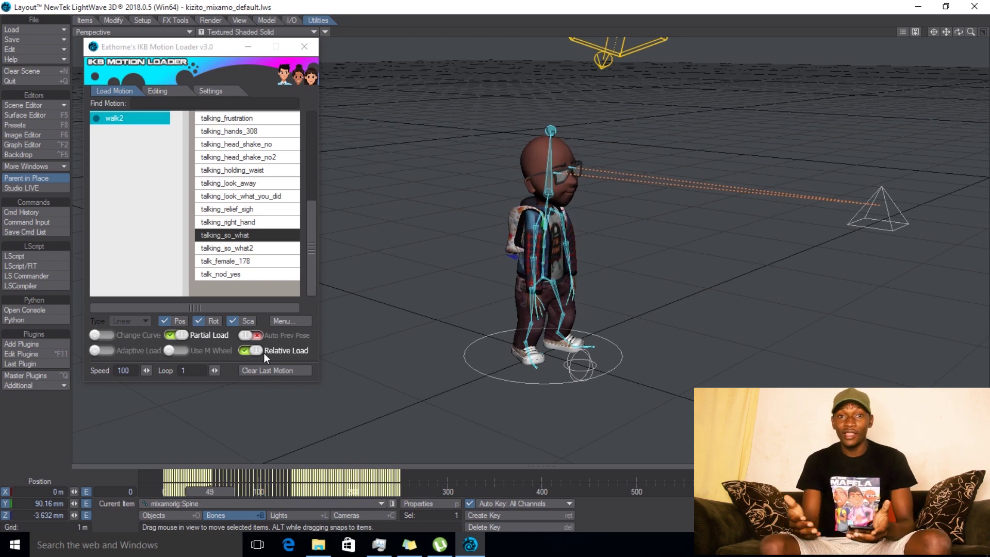
Clear keys from frame 49 to 53 on the selected item and its children
{"action": "left_click", "coordinate": [217, 337]}
{"action": "left_click", "coordinate": [281, 320]}
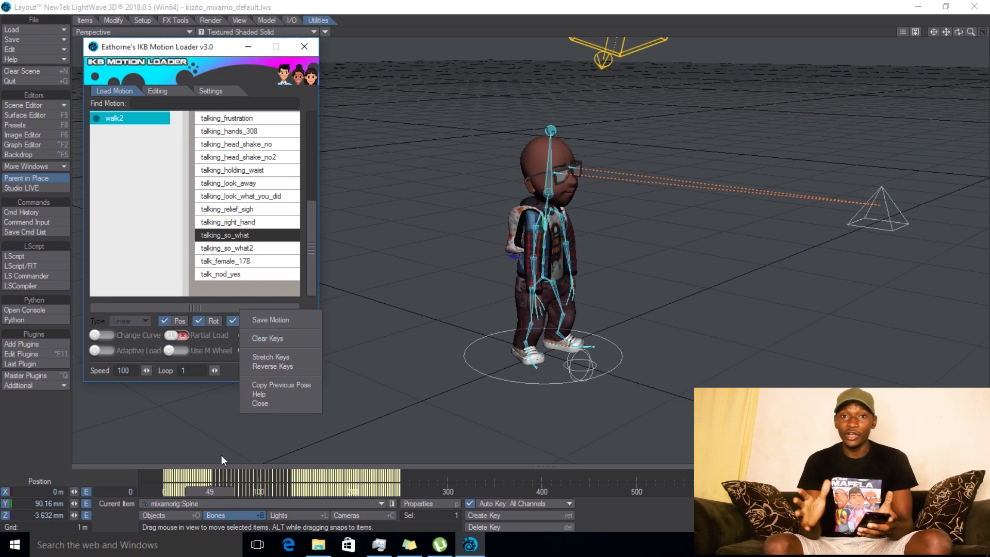
{"action": "left_click", "coordinate": [279, 338]}
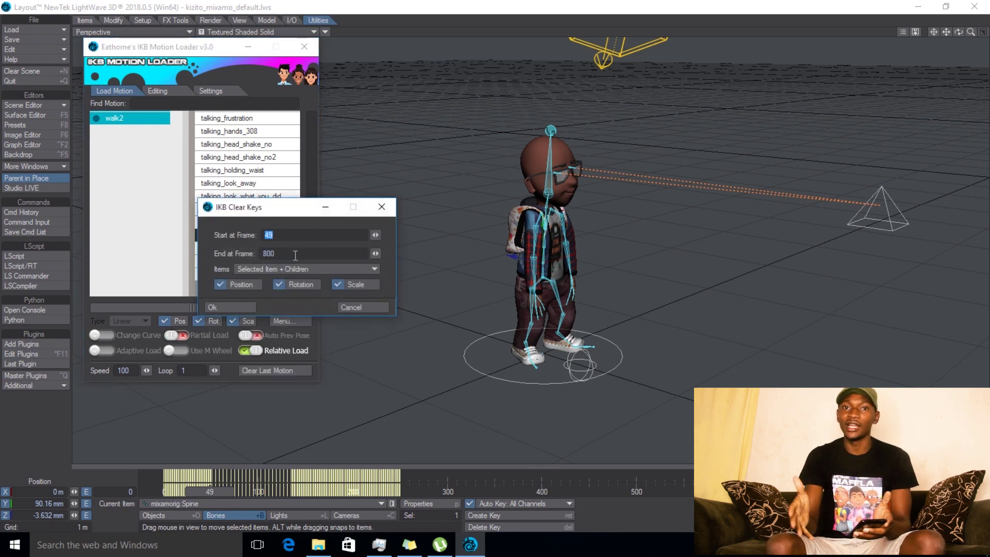
{"action": "type", "text": "53"}
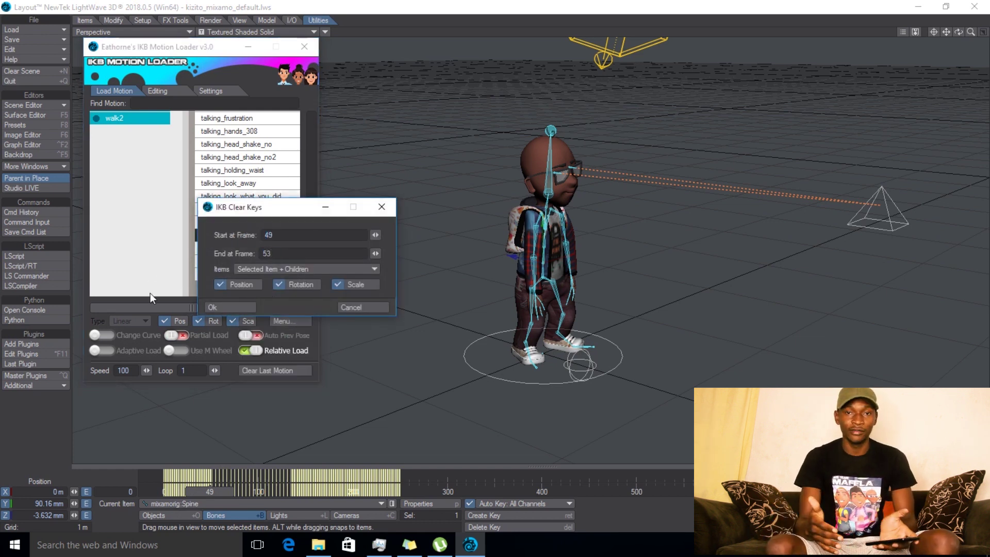
{"action": "left_click", "coordinate": [233, 308]}
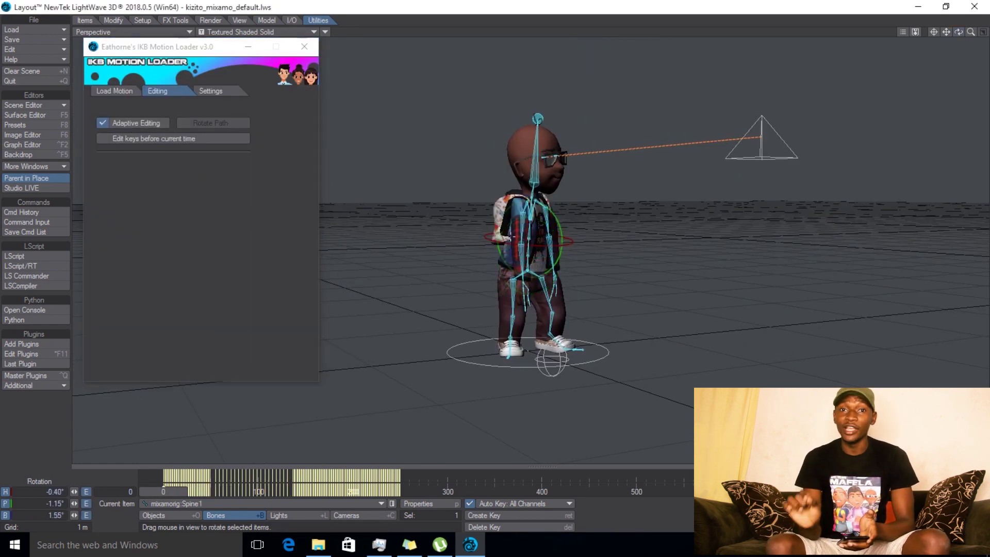
Turn the spine bone sideways, select the head bone, and review around frame 32
{"action": "left_click_drag", "start_coordinate": [467, 227], "coordinate": [460, 229]}
{"action": "left_click", "coordinate": [547, 188]}
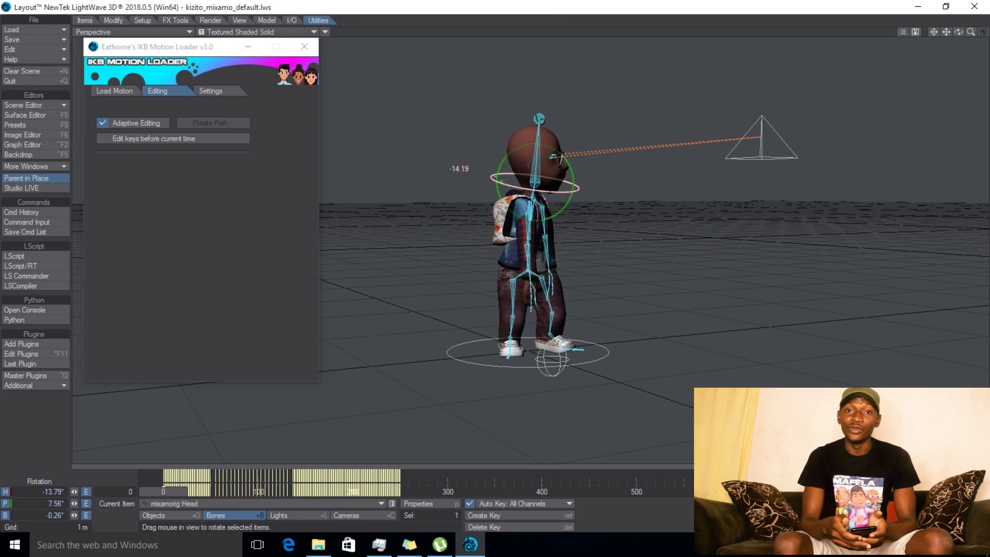
{"action": "left_click_drag", "start_coordinate": [182, 491], "coordinate": [417, 490]}
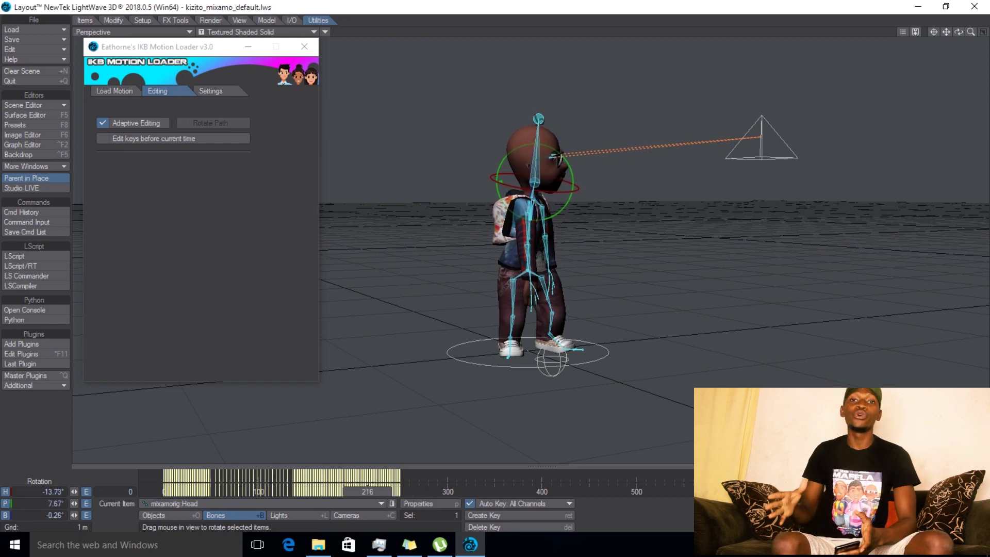
{"action": "left_click_drag", "start_coordinate": [416, 491], "coordinate": [193, 491]}
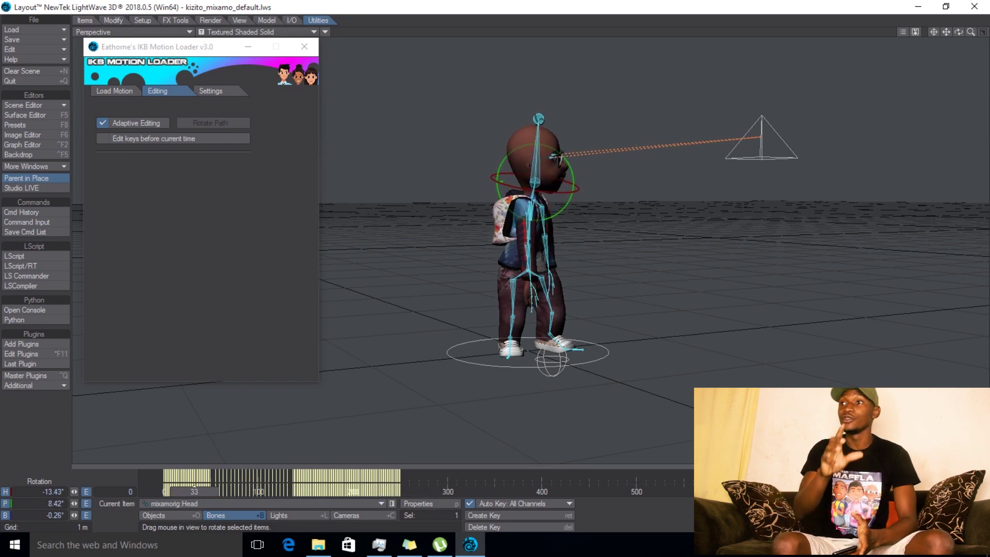
{"action": "left_click", "coordinate": [324, 32]}
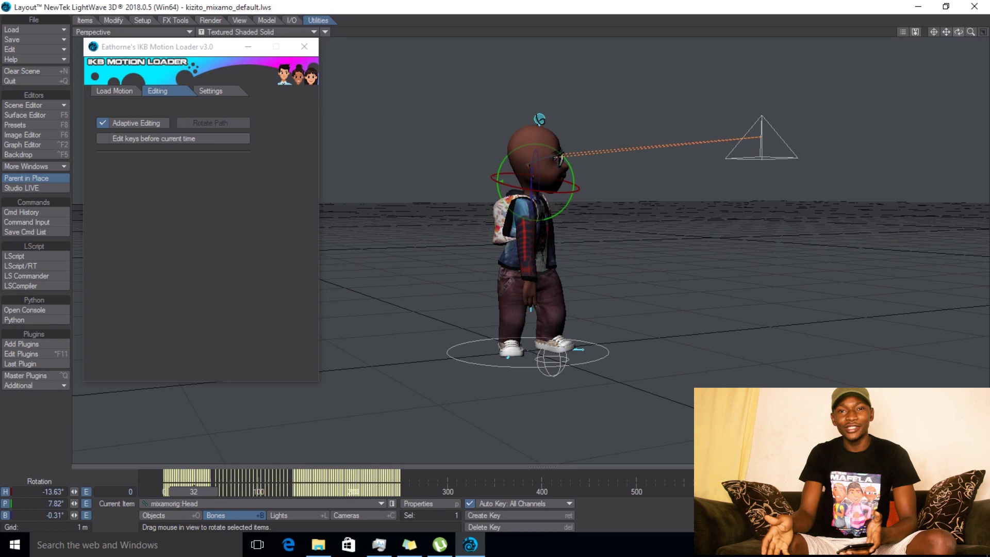
{"action": "left_click_drag", "start_coordinate": [387, 456], "coordinate": [271, 459], "text": "alt"}
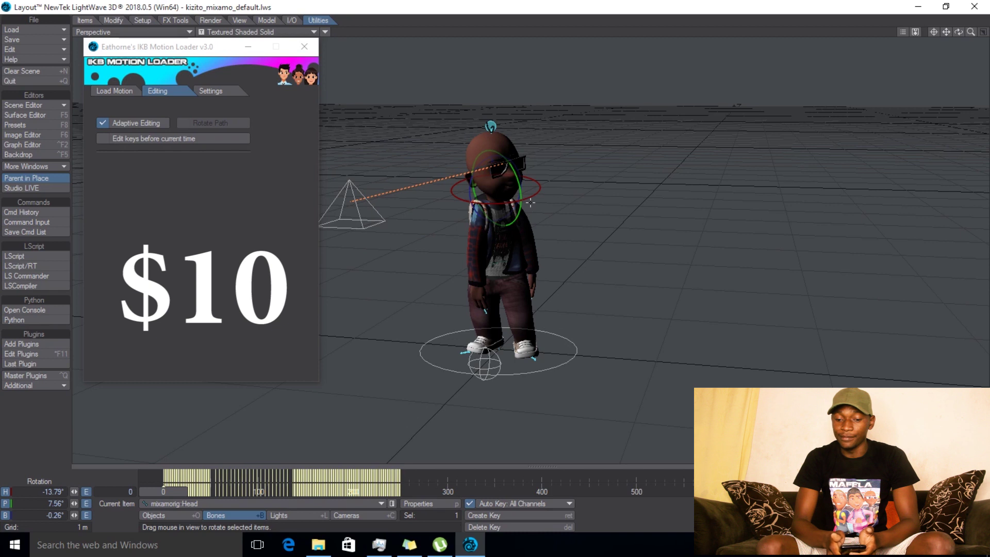
With Bone X-Ray on, rotate the head and spine, then review frame 138
{"action": "left_click", "coordinate": [325, 32]}
{"action": "left_click", "coordinate": [328, 49]}
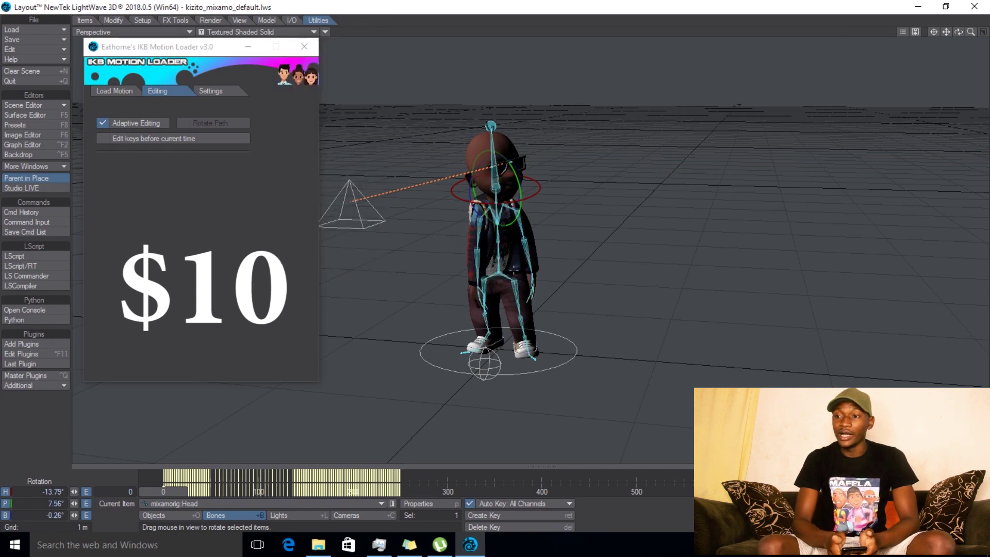
{"action": "mouse_move", "coordinate": [536, 192]}
{"action": "left_mouse_down"}
{"action": "mouse_move", "coordinate": [533, 166]}
{"action": "mouse_move", "coordinate": [516, 165]}
{"action": "left_mouse_up"}
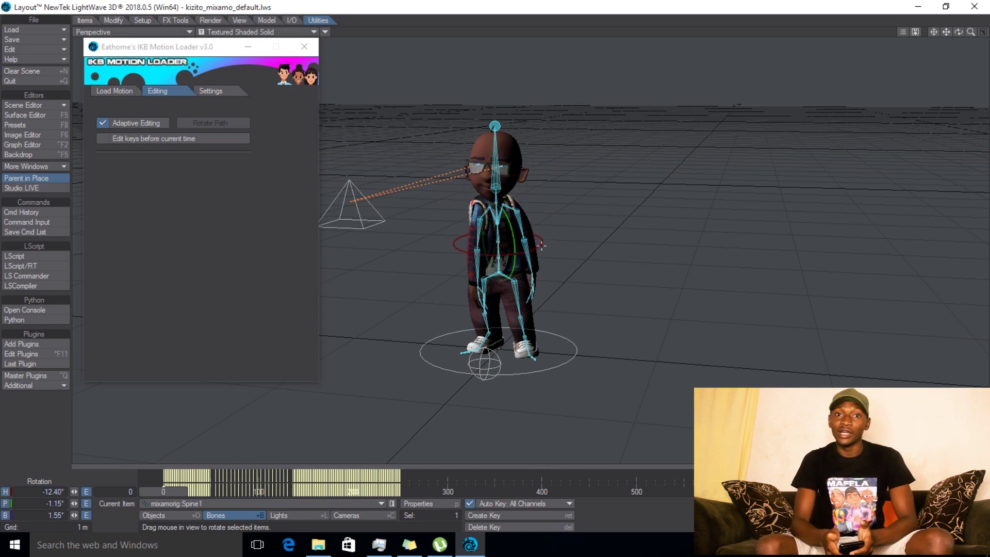
{"action": "left_click_drag", "start_coordinate": [541, 244], "coordinate": [507, 282]}
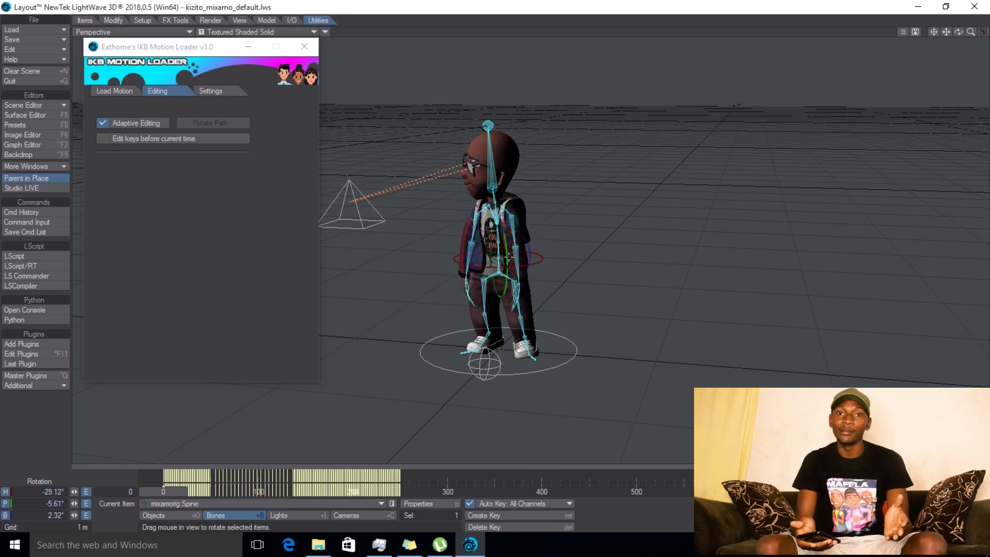
{"action": "left_click_drag", "start_coordinate": [546, 254], "coordinate": [533, 256]}
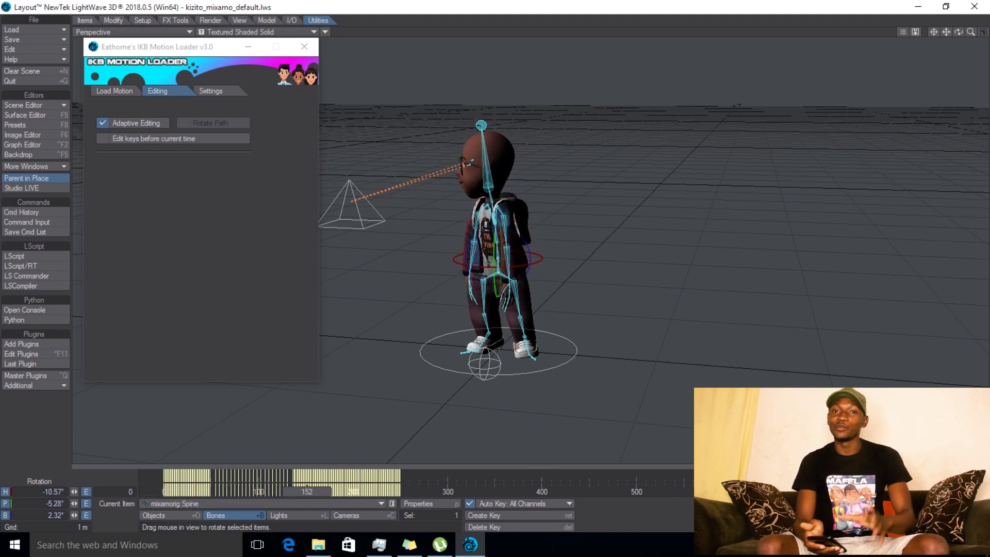
{"action": "left_click_drag", "start_coordinate": [374, 491], "coordinate": [296, 492]}
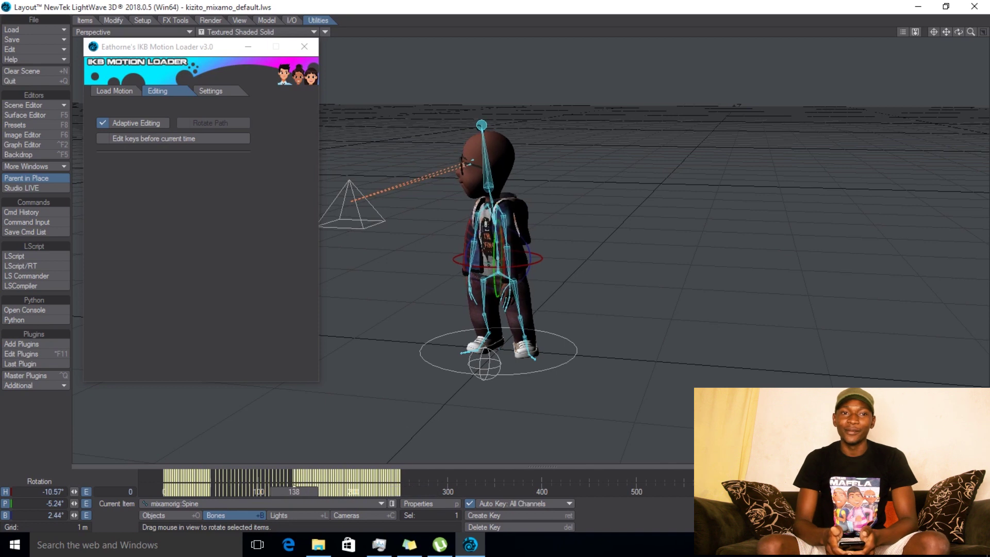